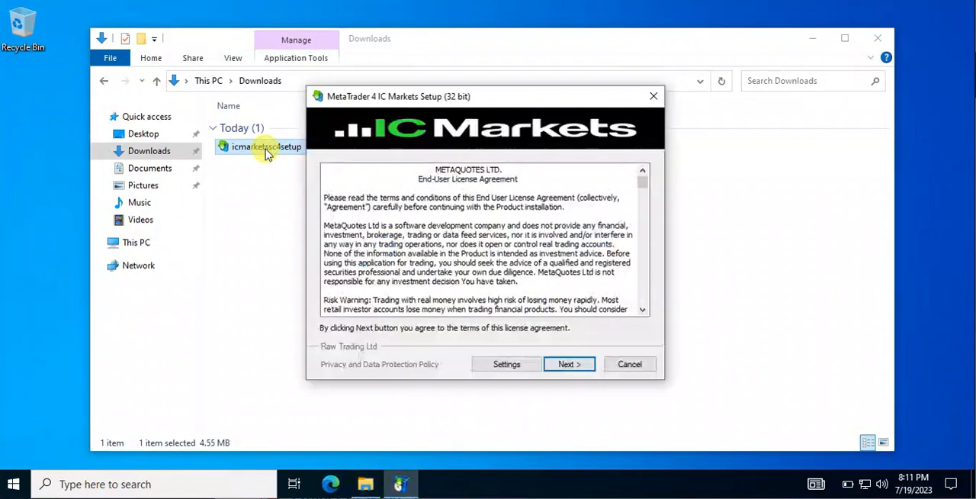
Accept the license agreement to install MetaTrader 4 IC Markets and close the MQL5 registration page it opens.
left_click(568, 367)
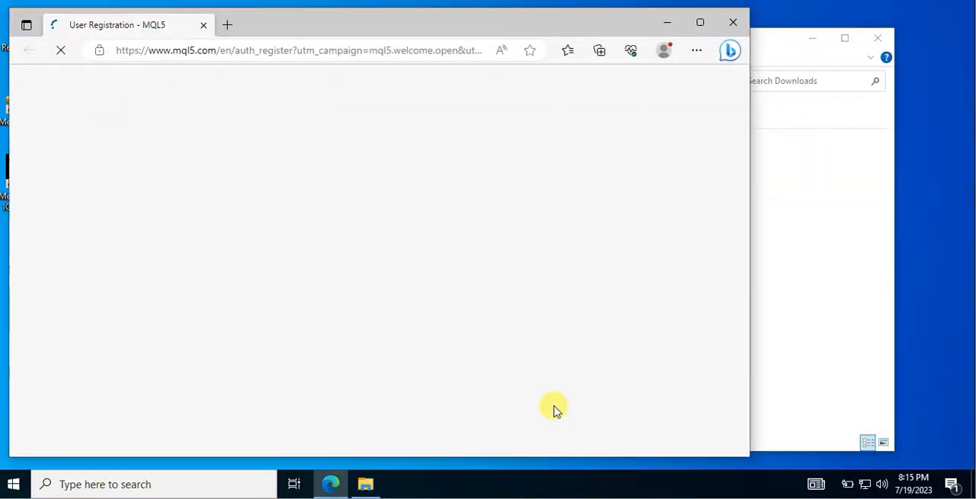
left_click(734, 24)
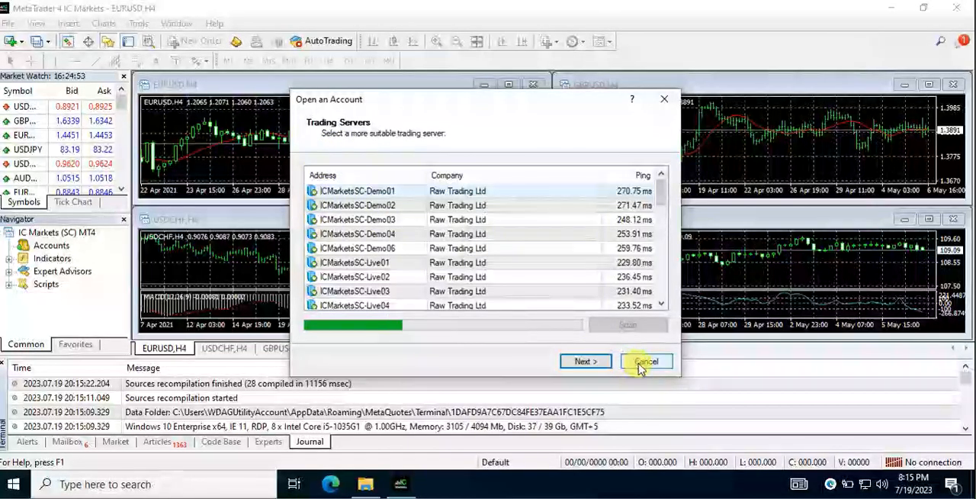
Dismiss the account-opening and login dialogs, and close MetaTrader 4 and the Downloads folder.
left_click(662, 105)
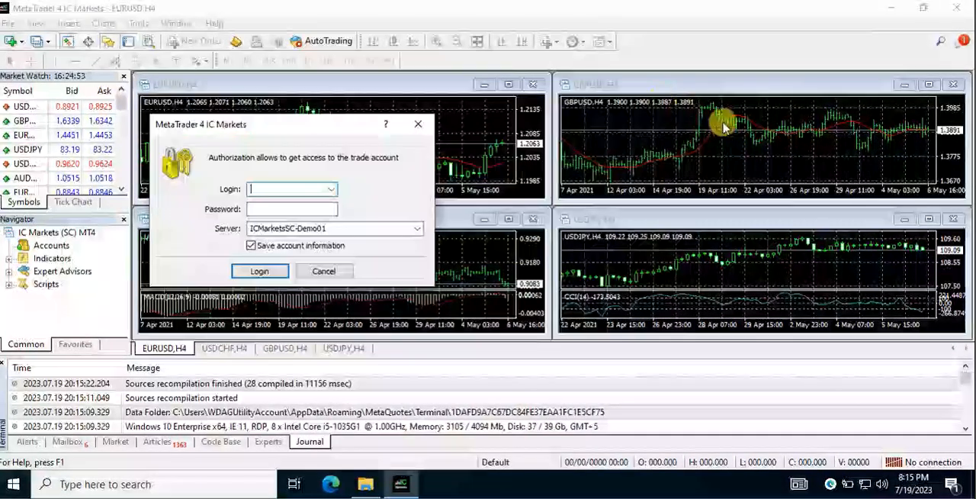
left_click(339, 274)
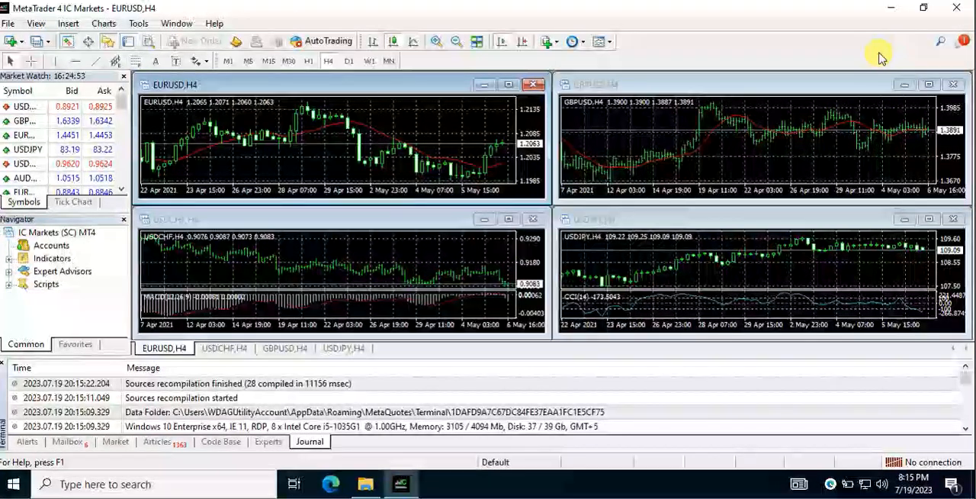
left_click(958, 13)
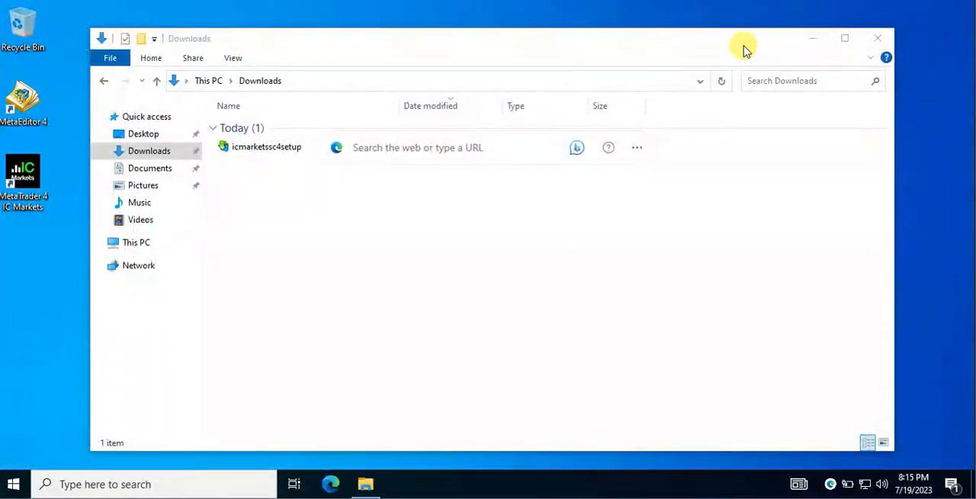
left_click(878, 42)
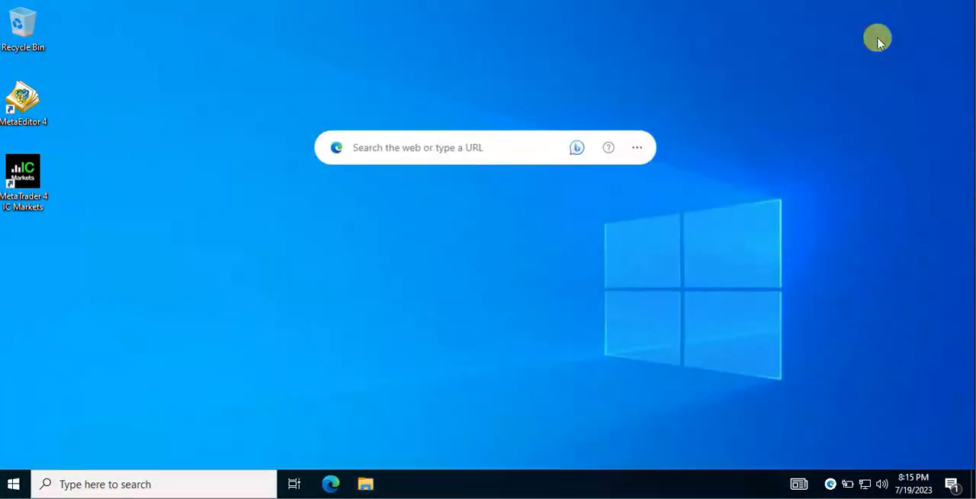
left_click(426, 416)
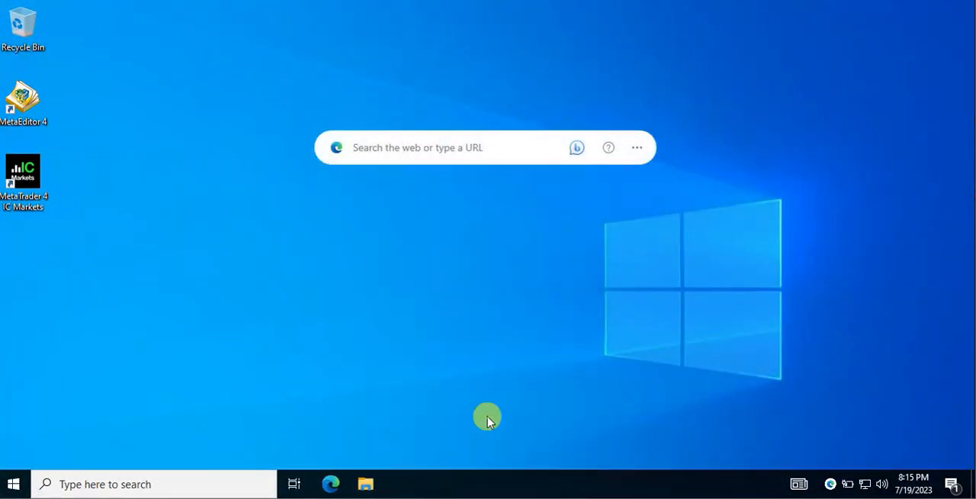
left_click(634, 149)
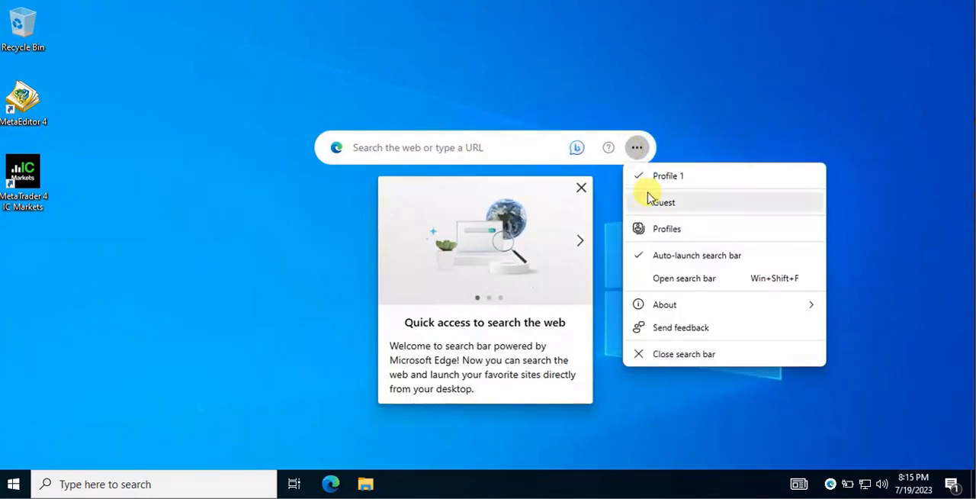
left_click(581, 188)
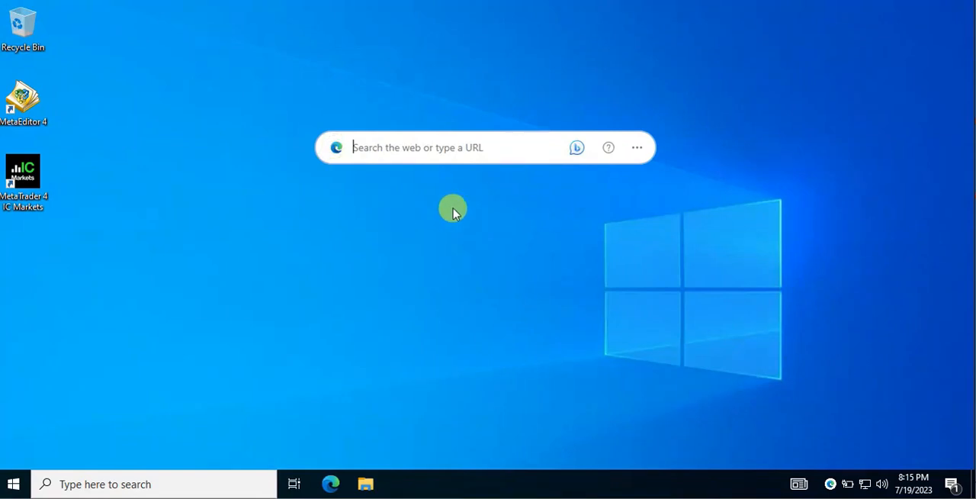
Copy the MetaTrader 4 IC Markets installation folder from Program Files (x86) onto the desktop.
right_click(27, 174)
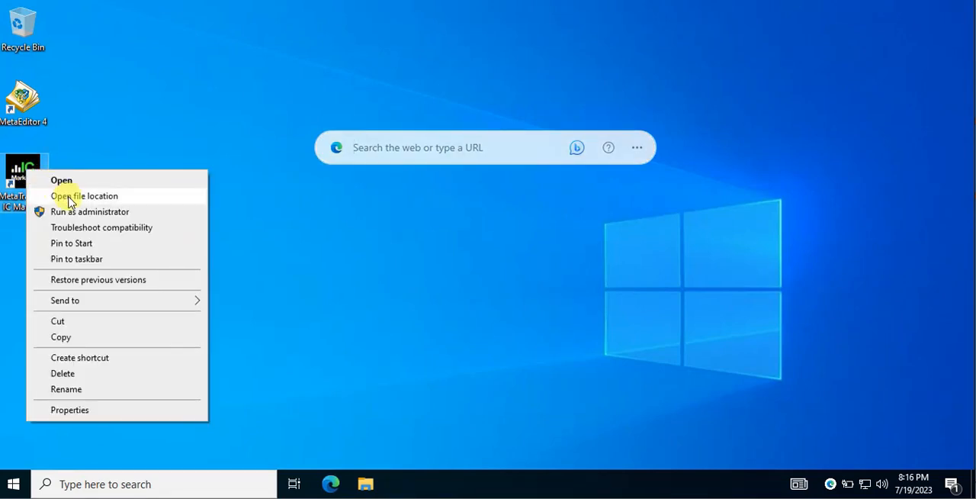
left_click(100, 197)
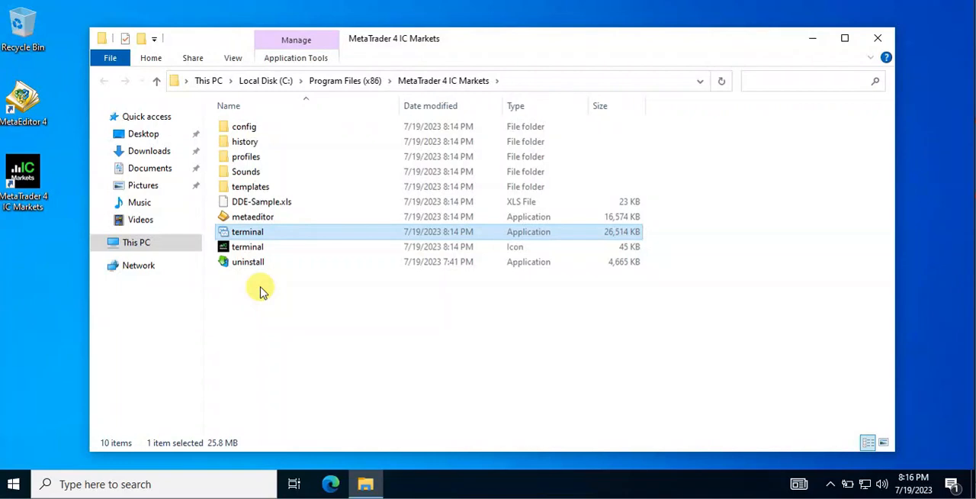
left_click(347, 84)
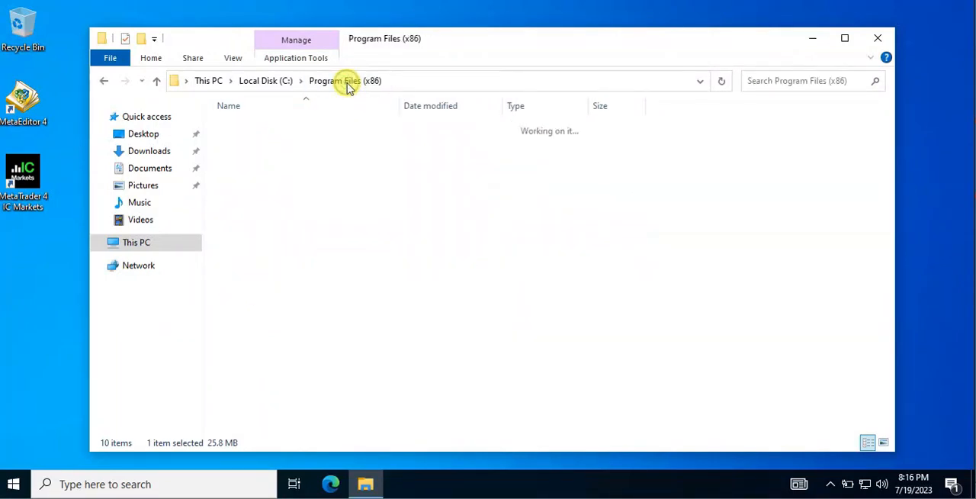
right_click(303, 160)
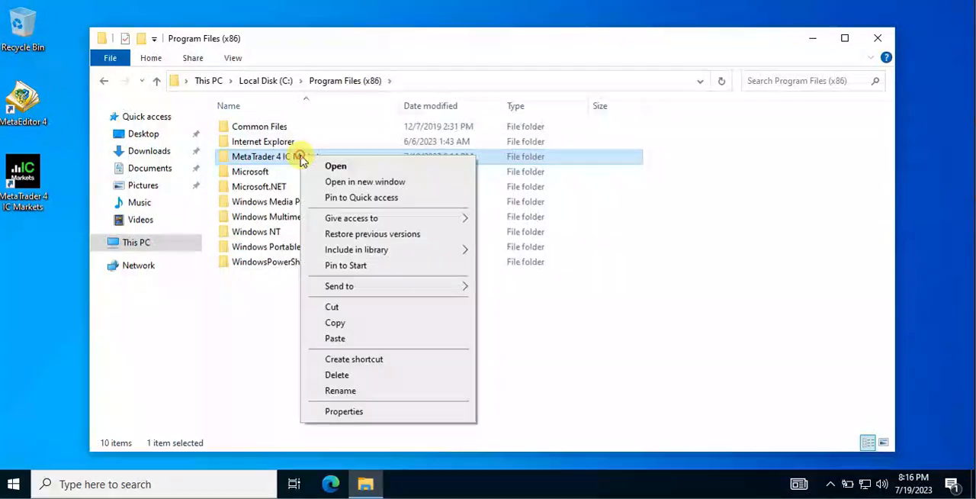
left_click(336, 323)
left_click(875, 37)
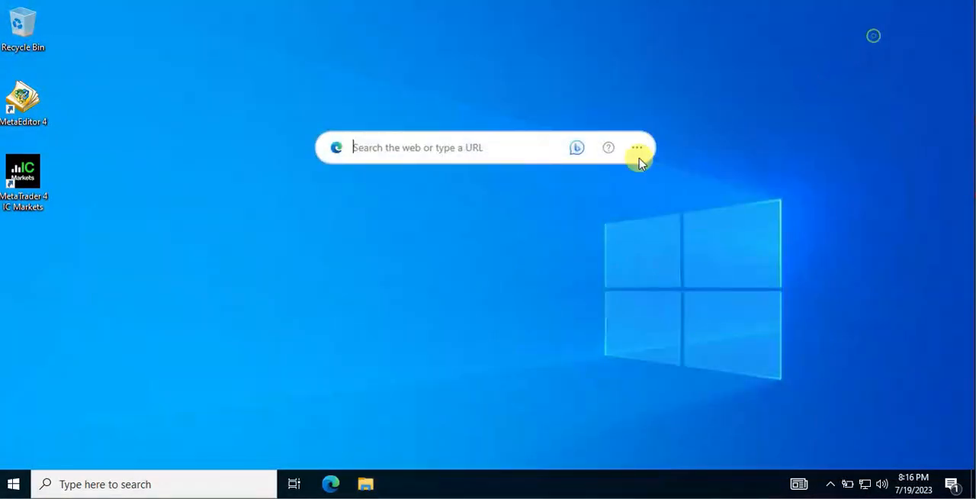
right_click(105, 326)
left_click(147, 383)
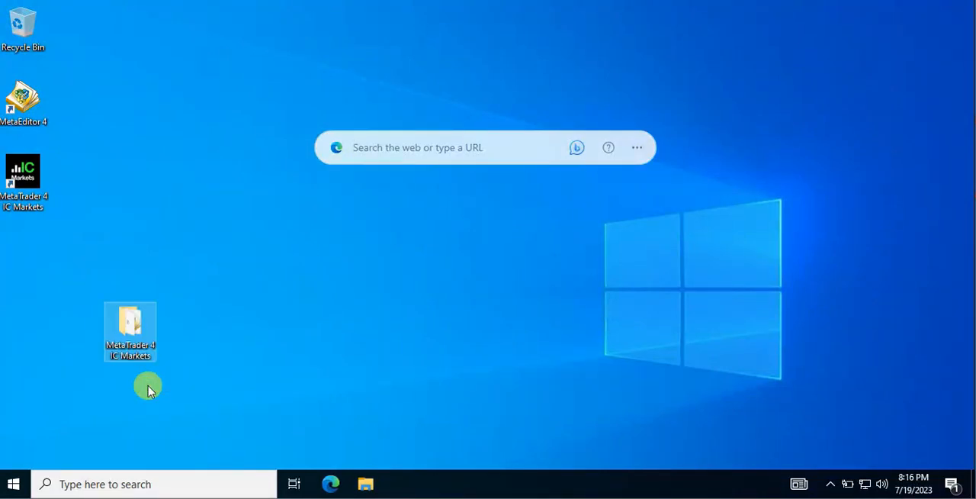
Create a text document named Start MT4 inside the desktop copy of the MetaTrader 4 IC Markets folder and open it.
double_click(133, 327)
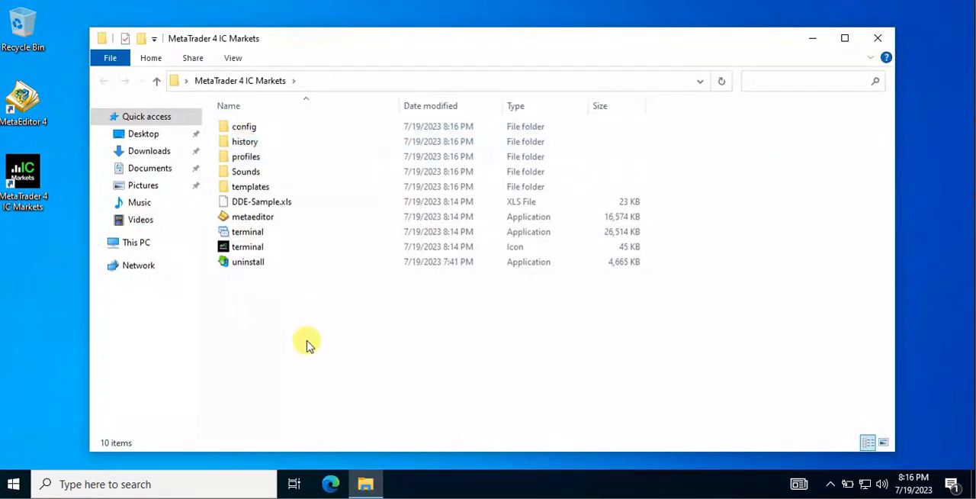
right_click(325, 387)
mouse_move(358, 355)
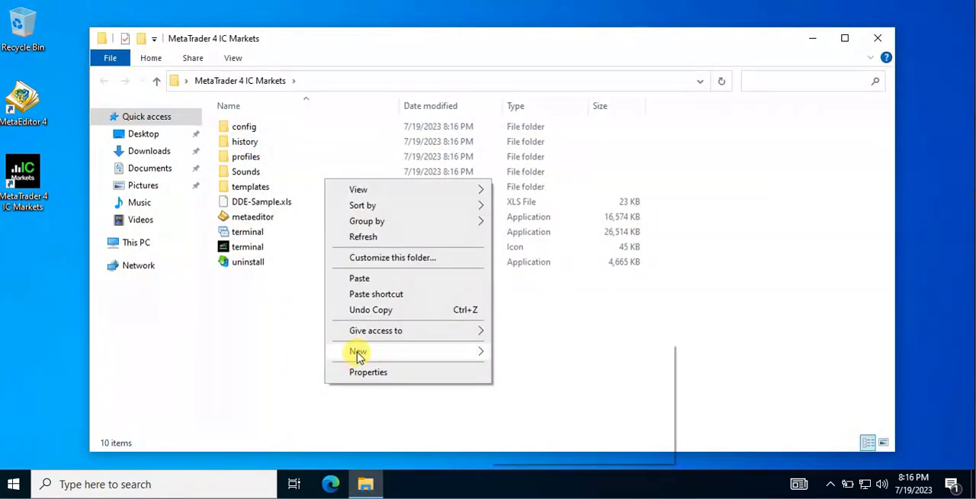
left_click(536, 436)
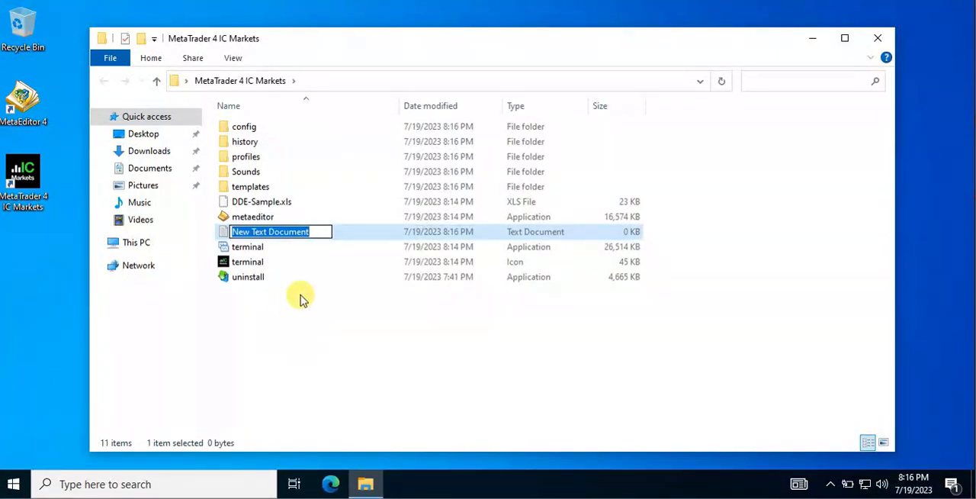
left_click(301, 297)
left_click(274, 239)
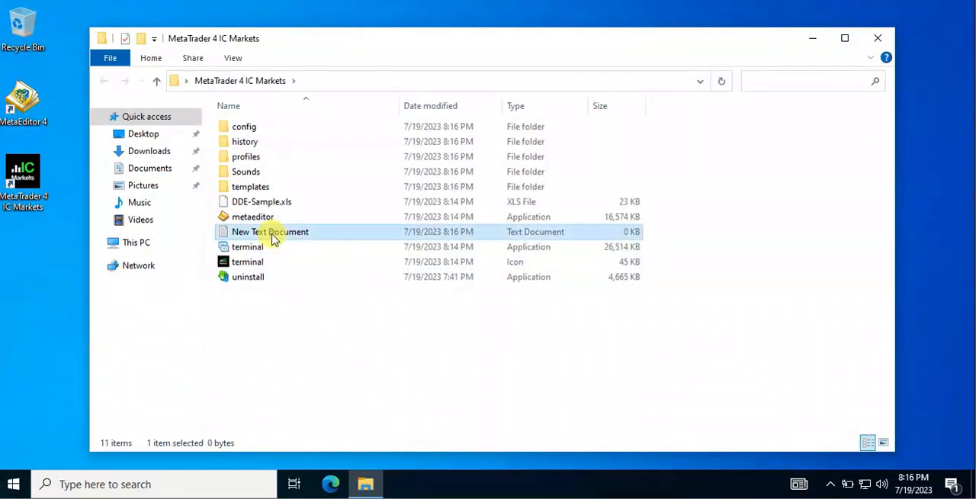
left_click(273, 237)
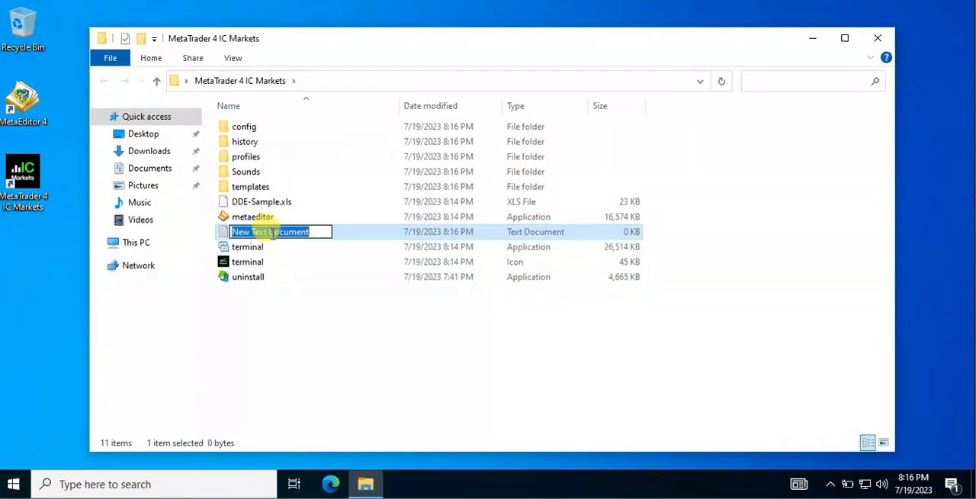
type("Start MT4")
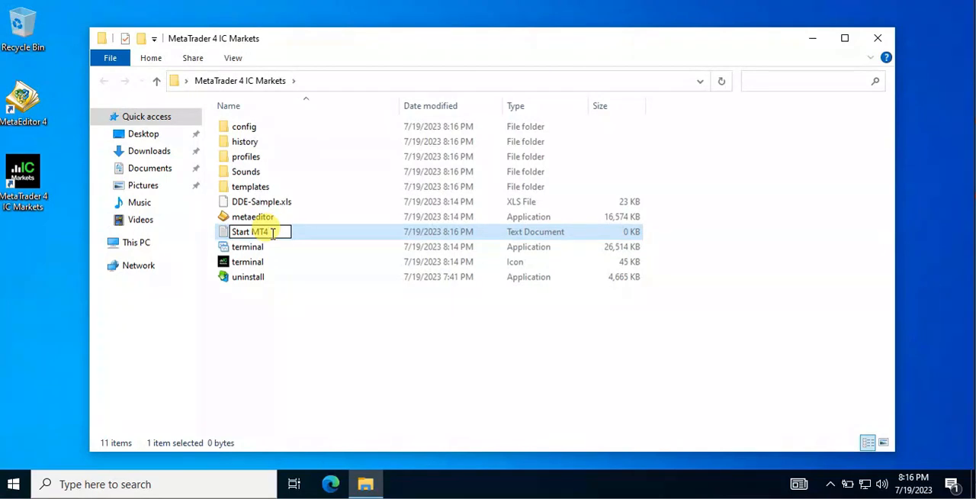
key("Return")
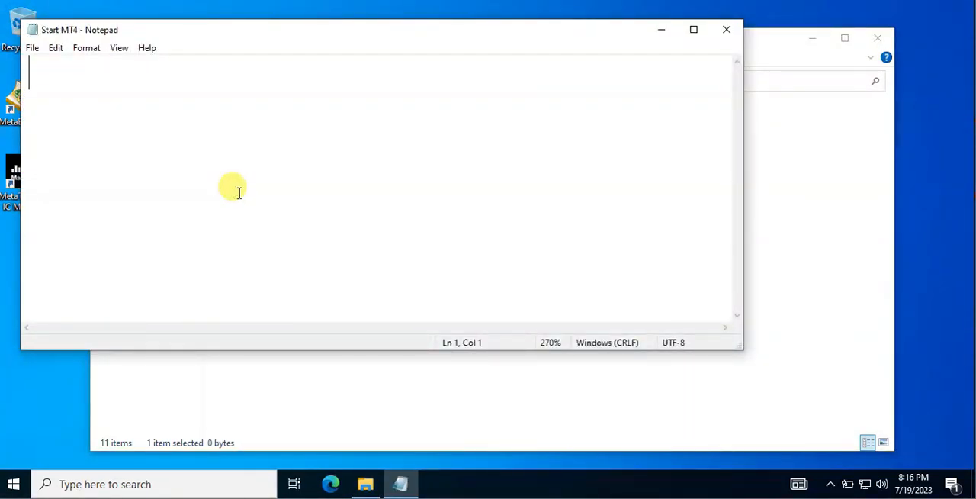
Write the line "start terminal.exe /portable" in the Start MT4 document, copying the name terminal from the application file.
type("start")
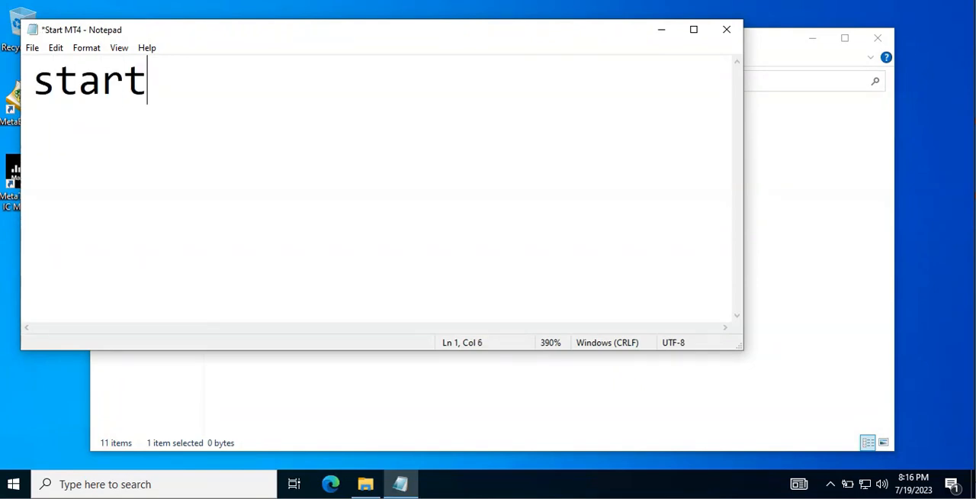
left_click_drag(263, 36, 564, 55)
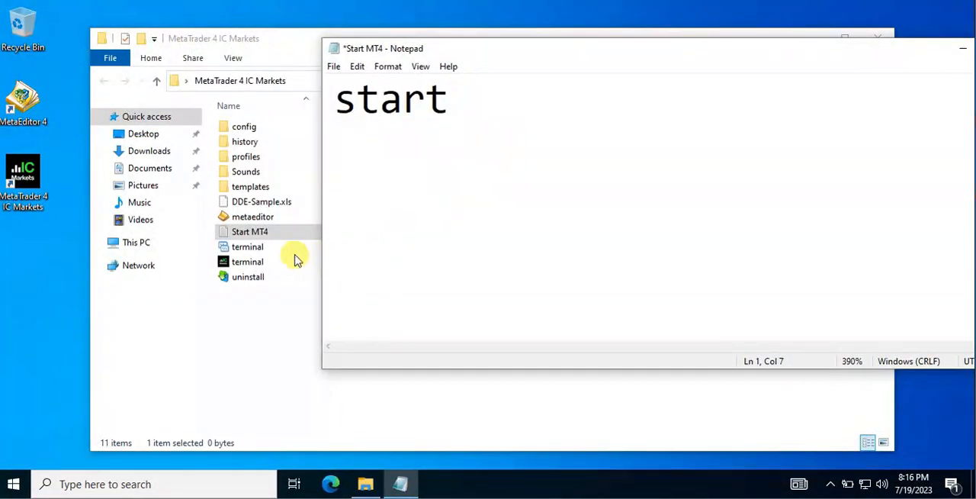
left_click(249, 250)
left_click(247, 250)
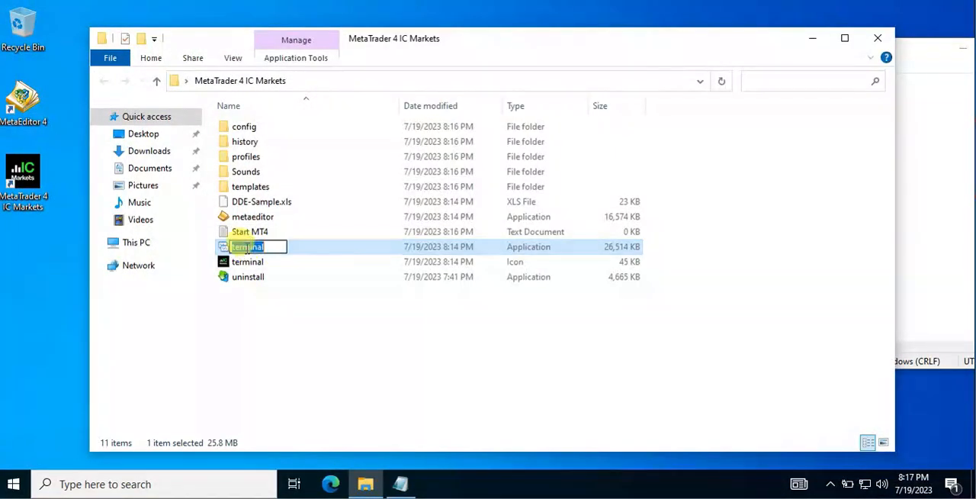
left_click(929, 219)
left_click(686, 177)
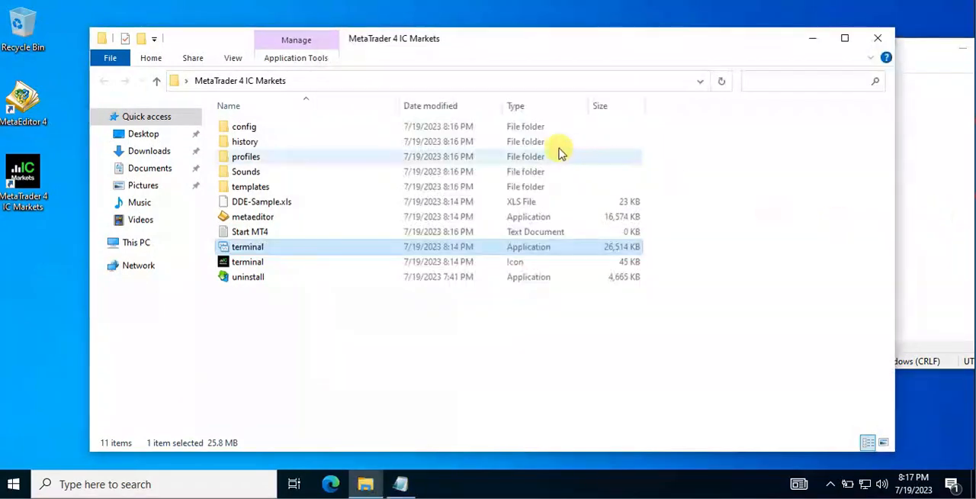
left_click(911, 283)
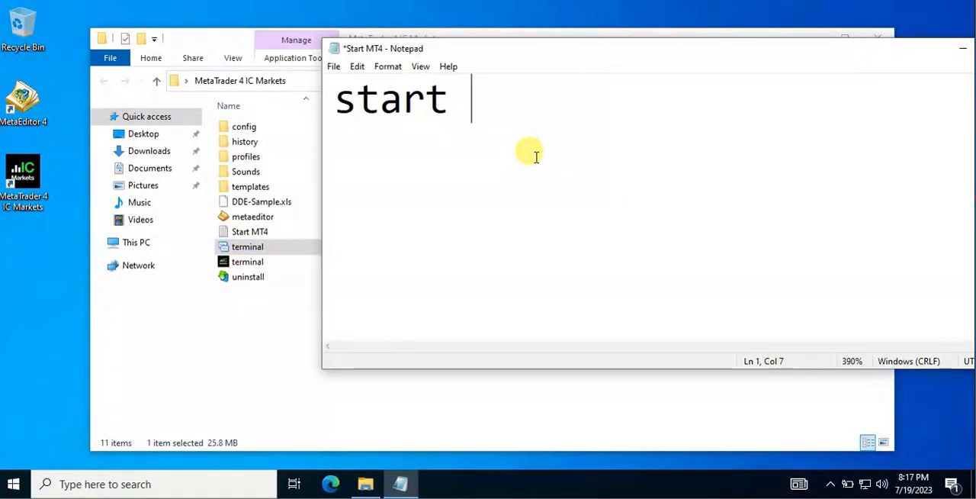
type("terminal")
type(".")
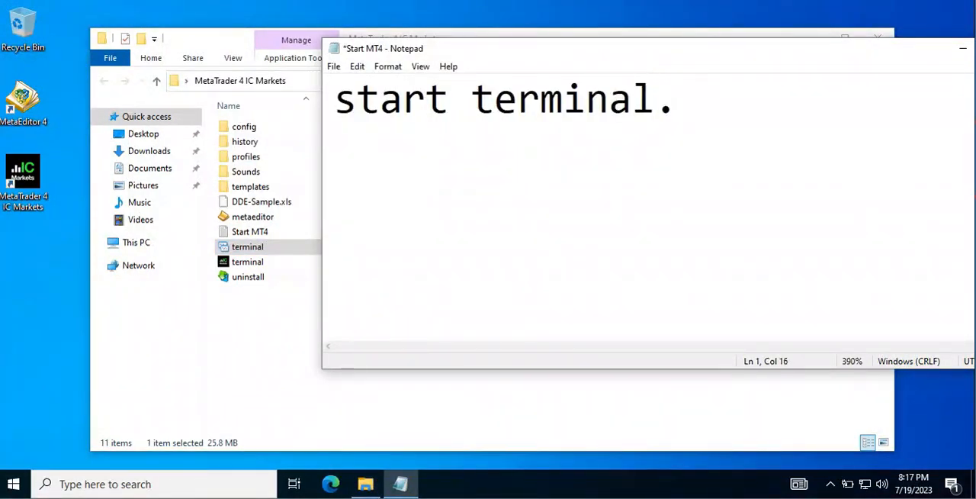
type("exe")
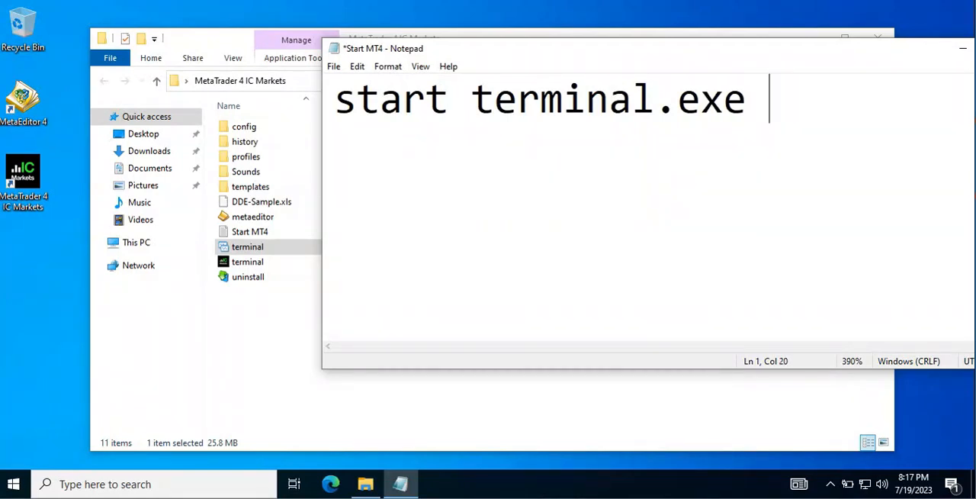
type(" /portable ")
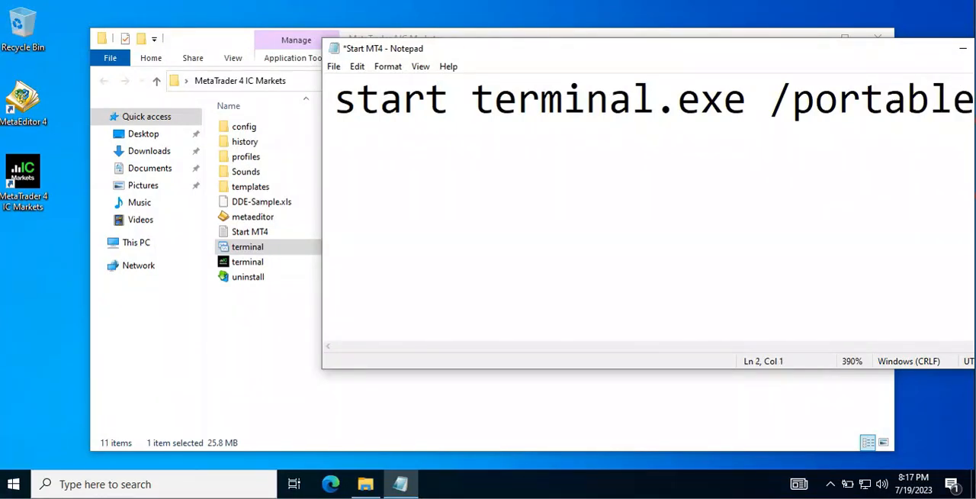
type("exit")
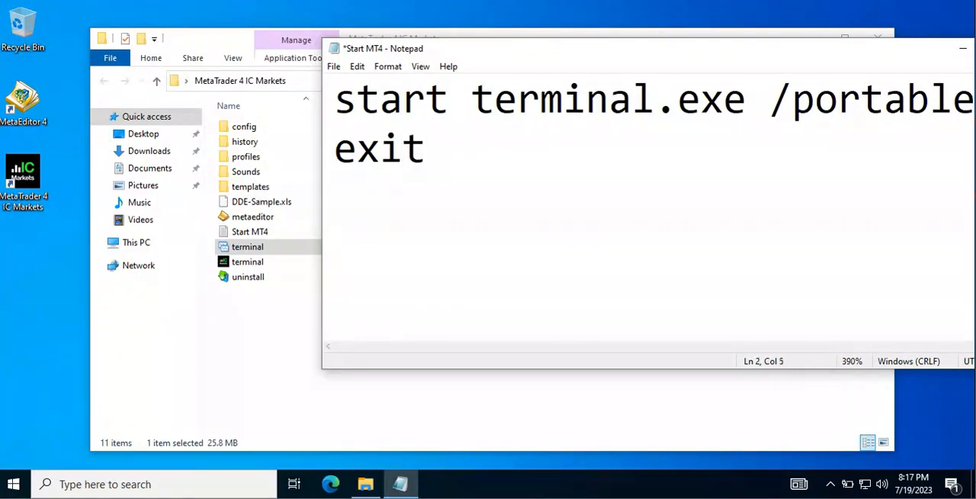
Add a second line reading "exit" to the Start MT4 document, save it and close it.
key("ctrl+s")
left_click_drag(679, 54, 438, 106)
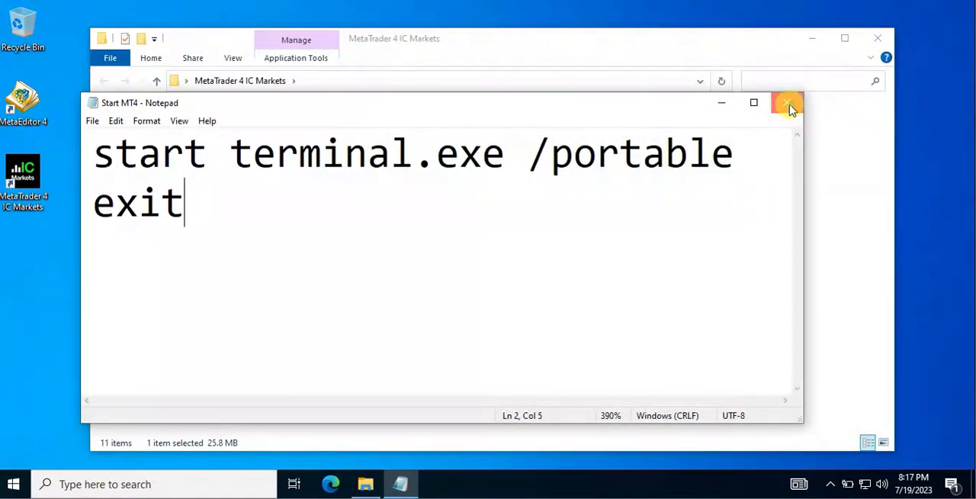
left_click(786, 99)
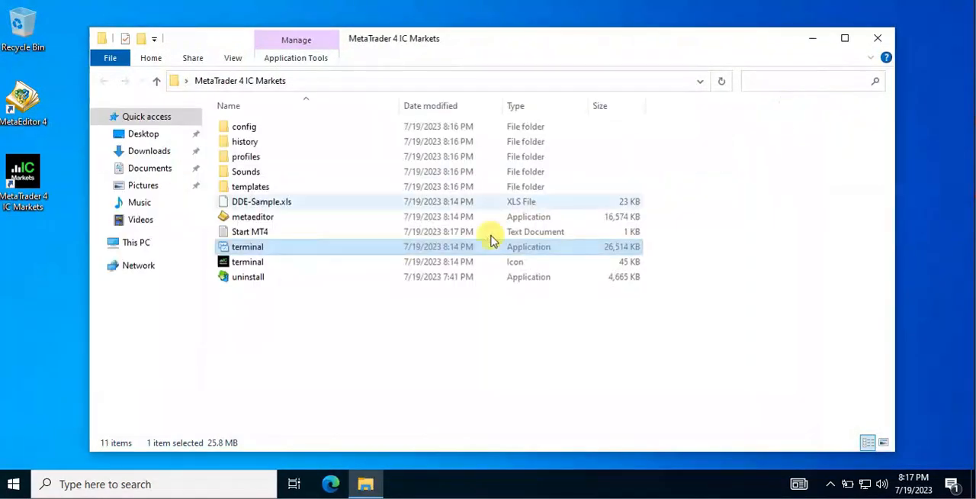
Turn on the display of file name extensions for the files in the MetaTrader 4 IC Markets folder.
left_click(259, 231)
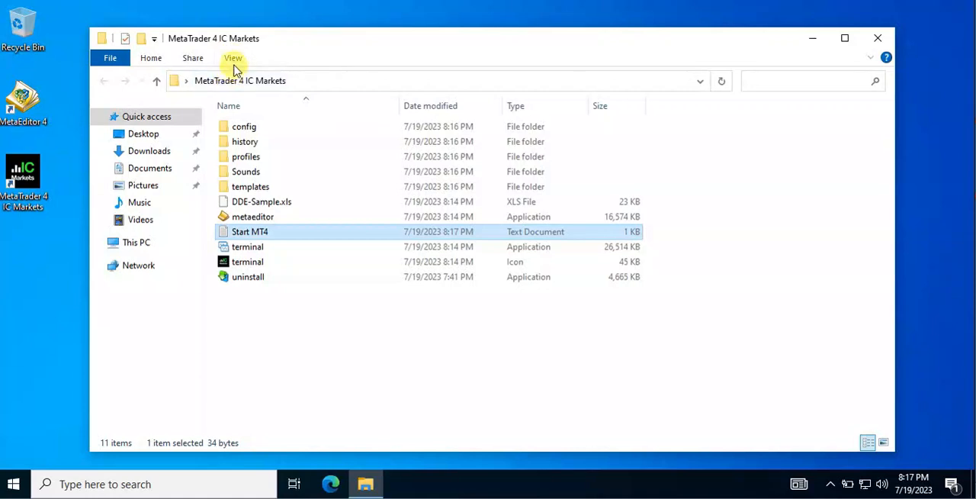
left_click(234, 60)
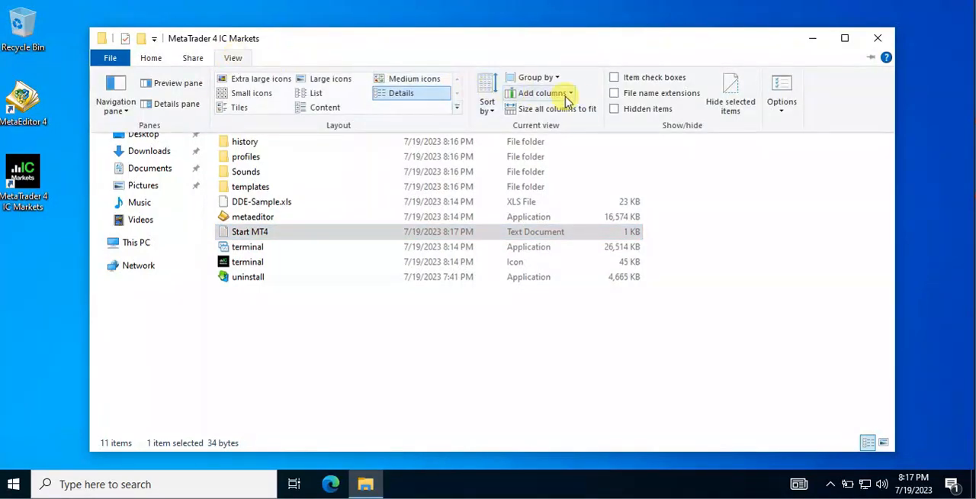
left_click(616, 93)
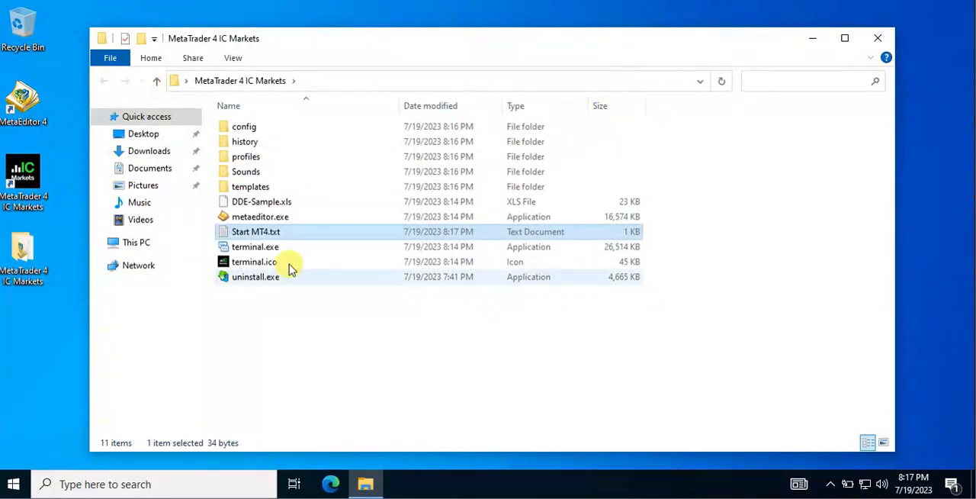
Rename the Start MT4 text document as Start MT4.bat and accept the change of extension.
left_click(280, 232)
left_click(284, 233)
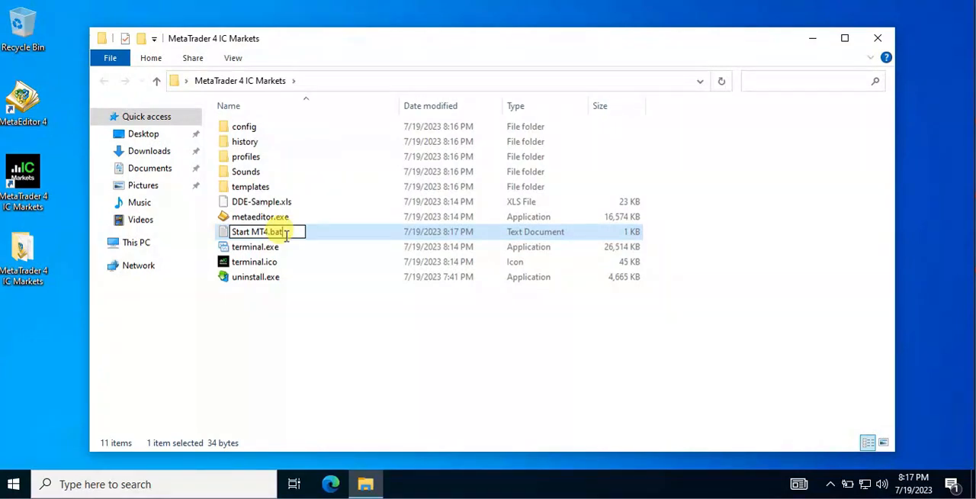
key("Return")
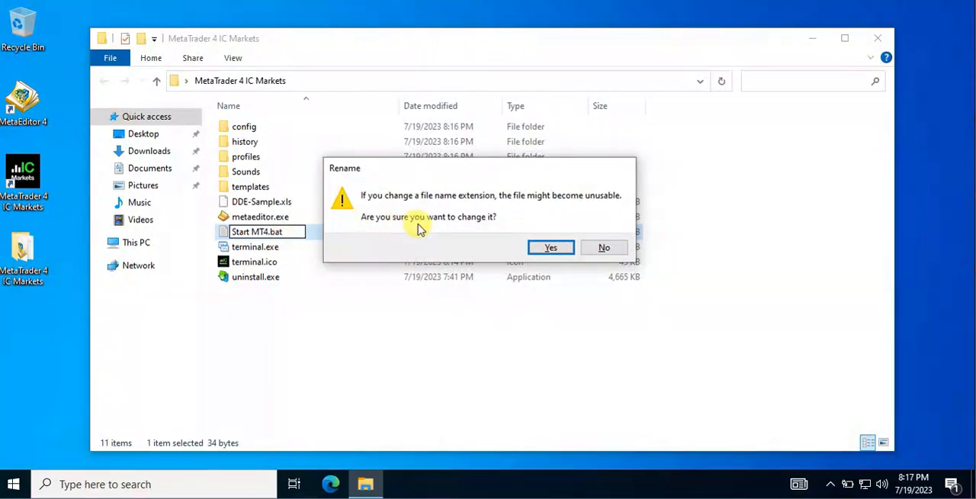
left_click(554, 247)
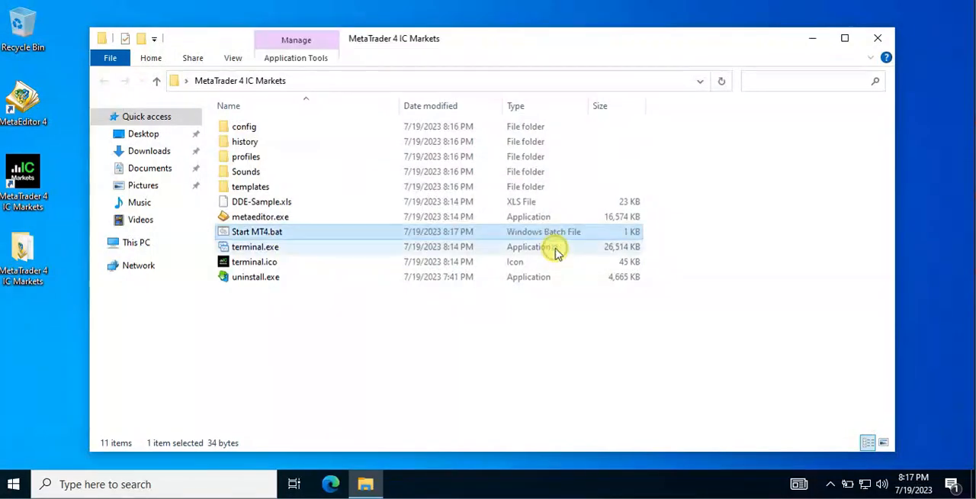
left_click(294, 340)
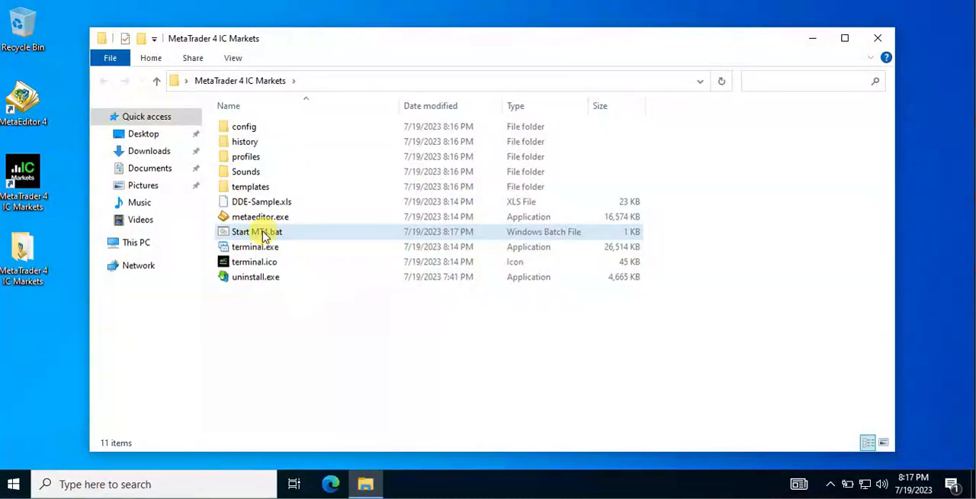
Run Start MT4.bat to launch MetaTrader 4, then close the program after cancelling the account-opening and login dialogs.
left_click(264, 232)
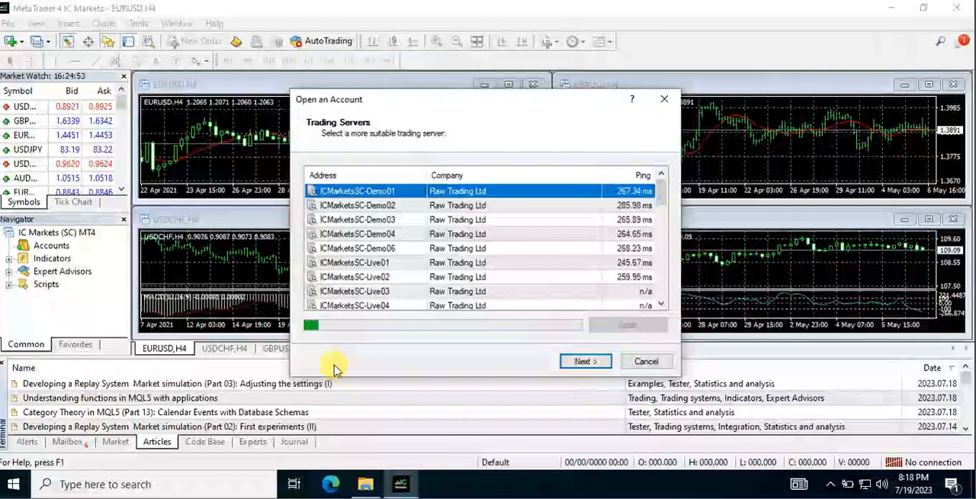
left_click(645, 361)
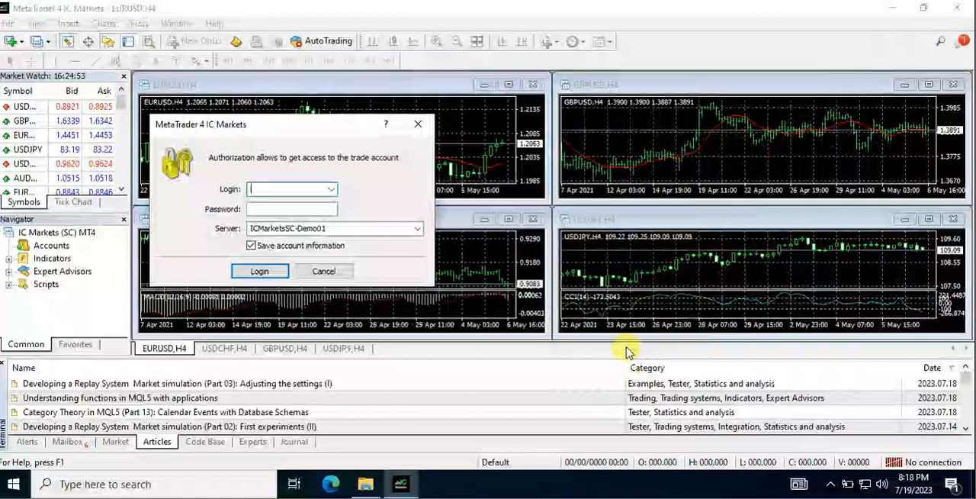
left_click(323, 271)
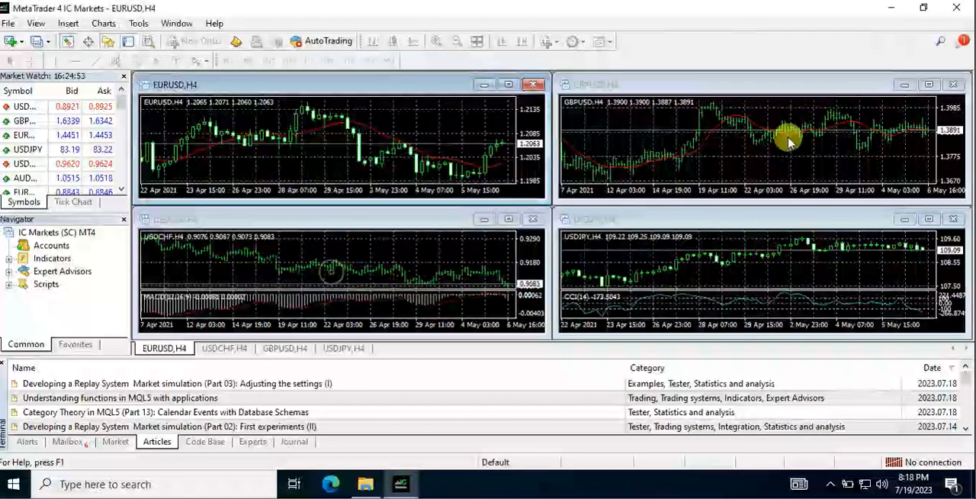
left_click(956, 15)
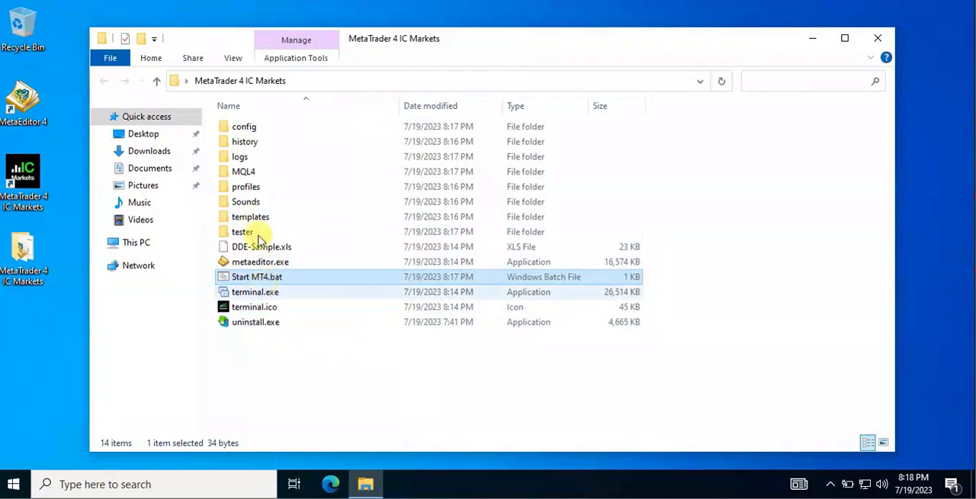
Open the MQL4 folder inside the desktop copy of MetaTrader 4 IC Markets to examine its subfolders.
double_click(235, 172)
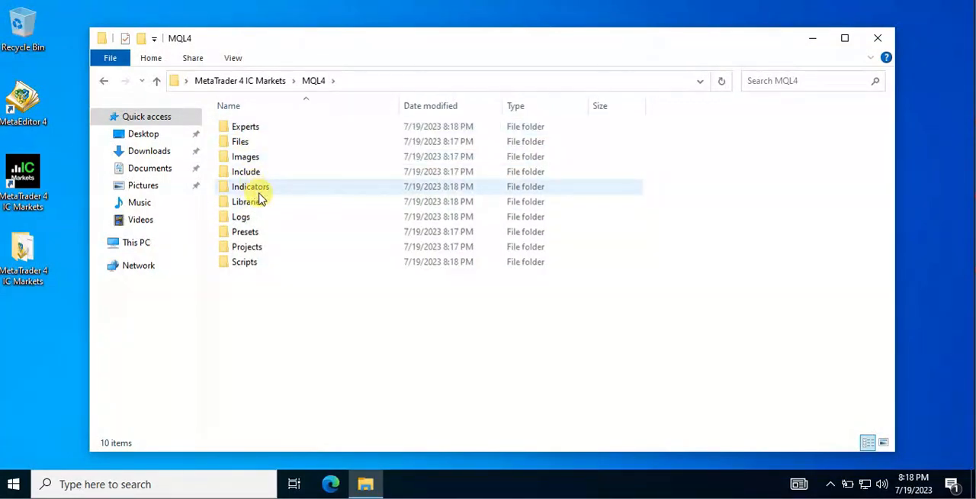
mouse_move(254, 189)
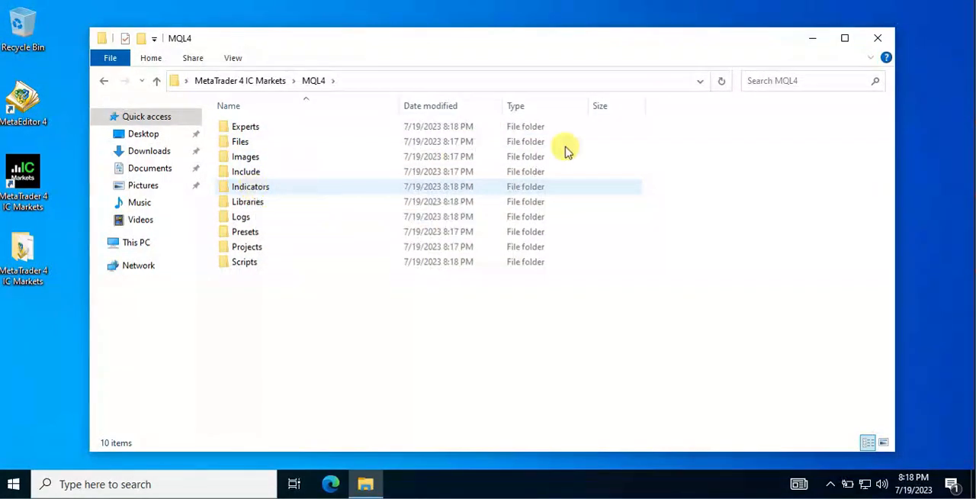